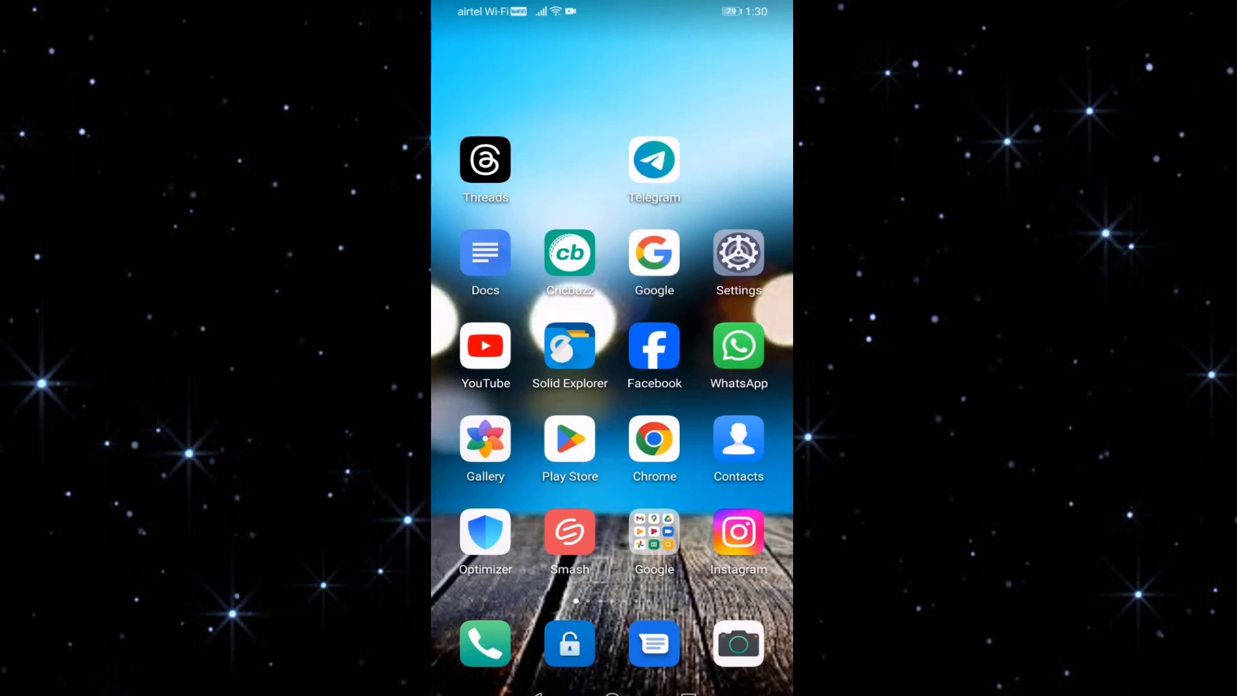
# Step: Search the Play Store for 'youtube' and start the YouTube update
pyautogui.click(569, 439)
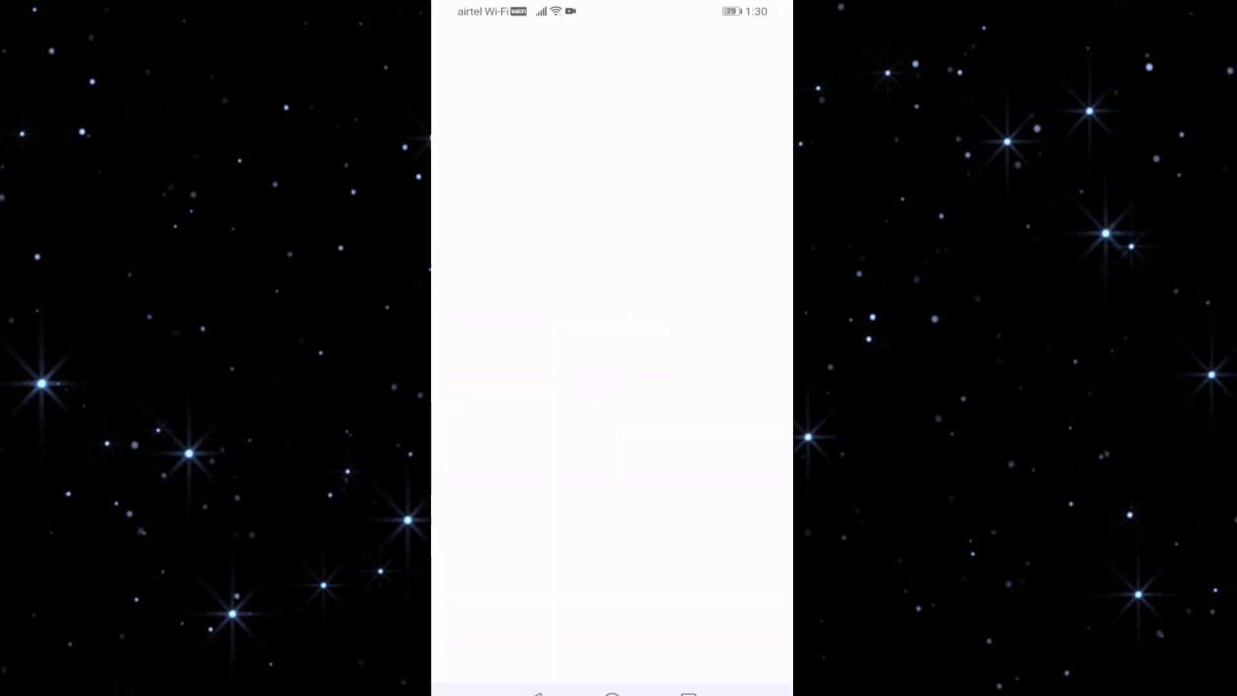
pyautogui.click(641, 55)
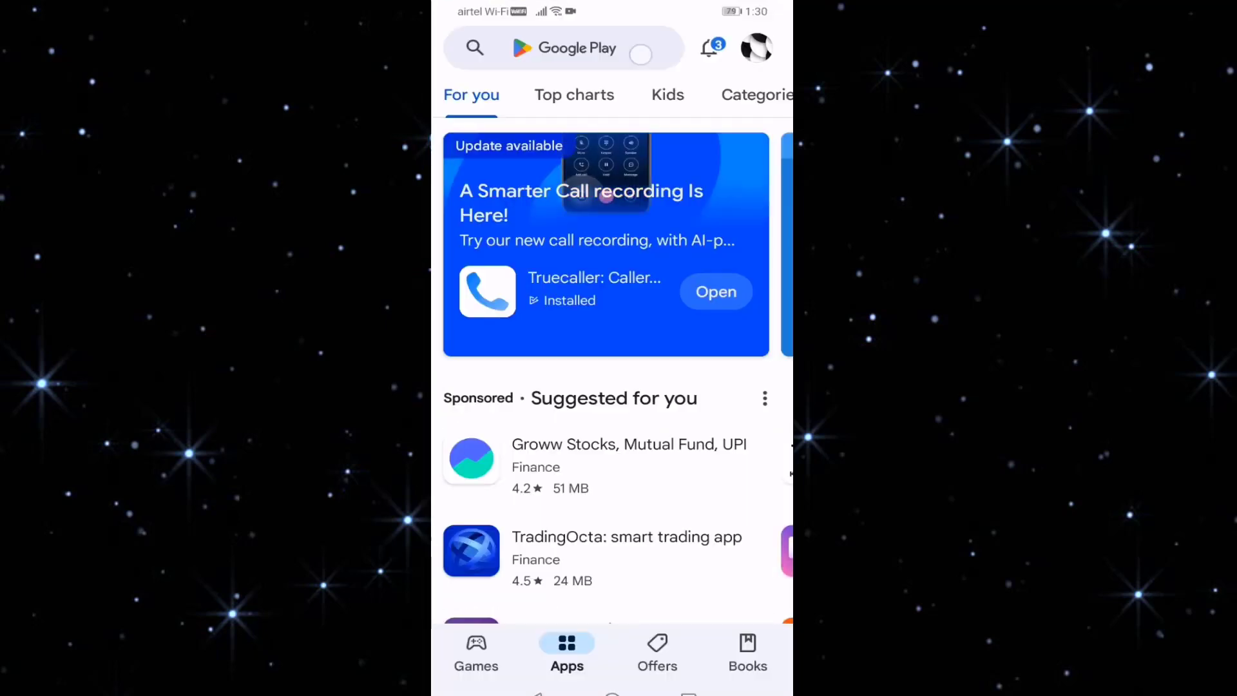
pyautogui.write('youtube')
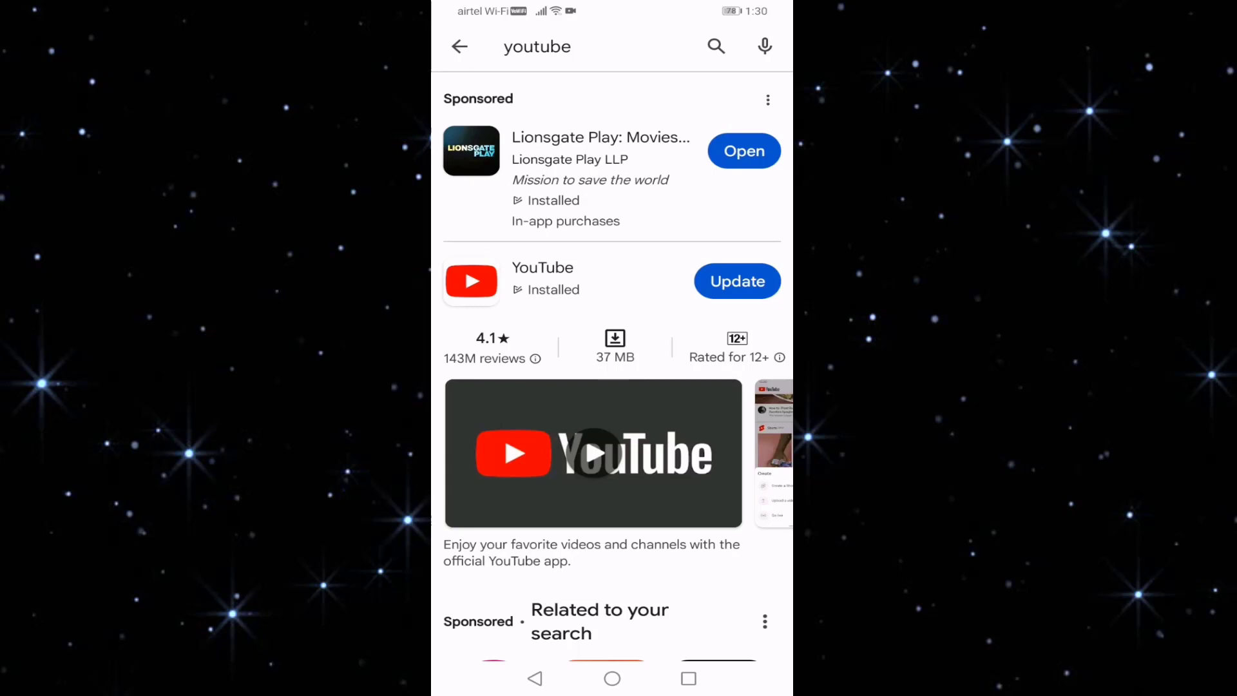
pyautogui.click(738, 282)
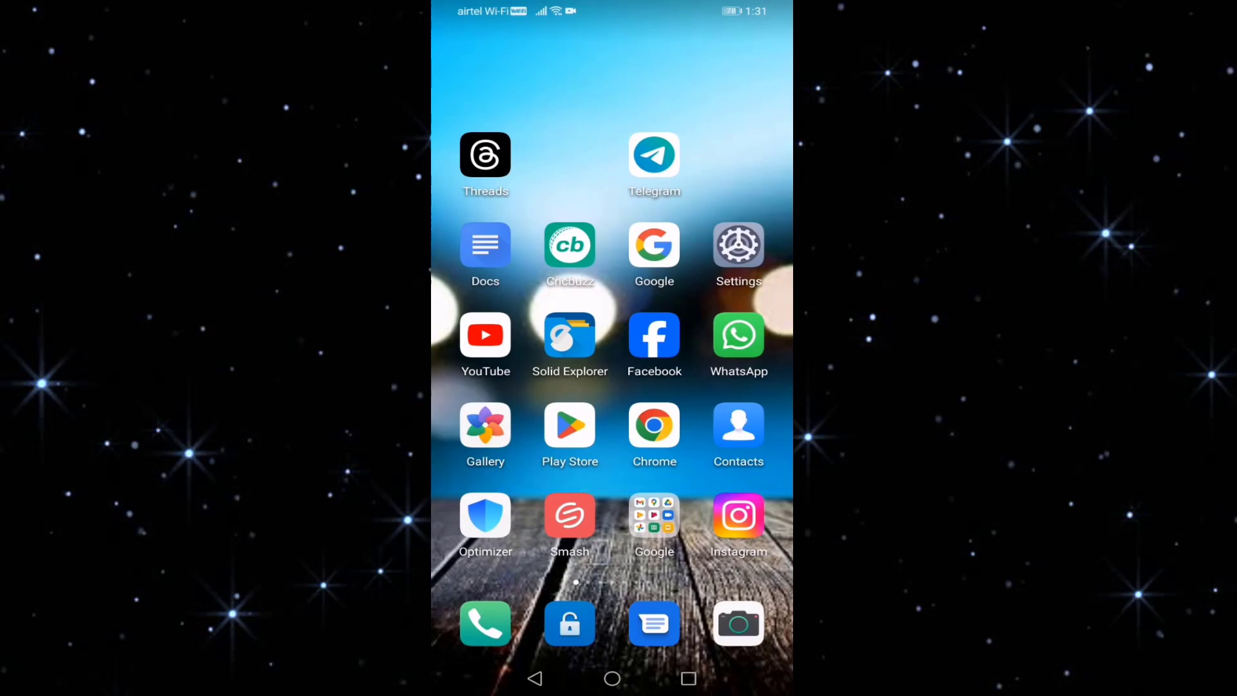
# Step: Find YouTube under Settings apps, open its app info, and cancel a force-stop prompt
pyautogui.click(739, 245)
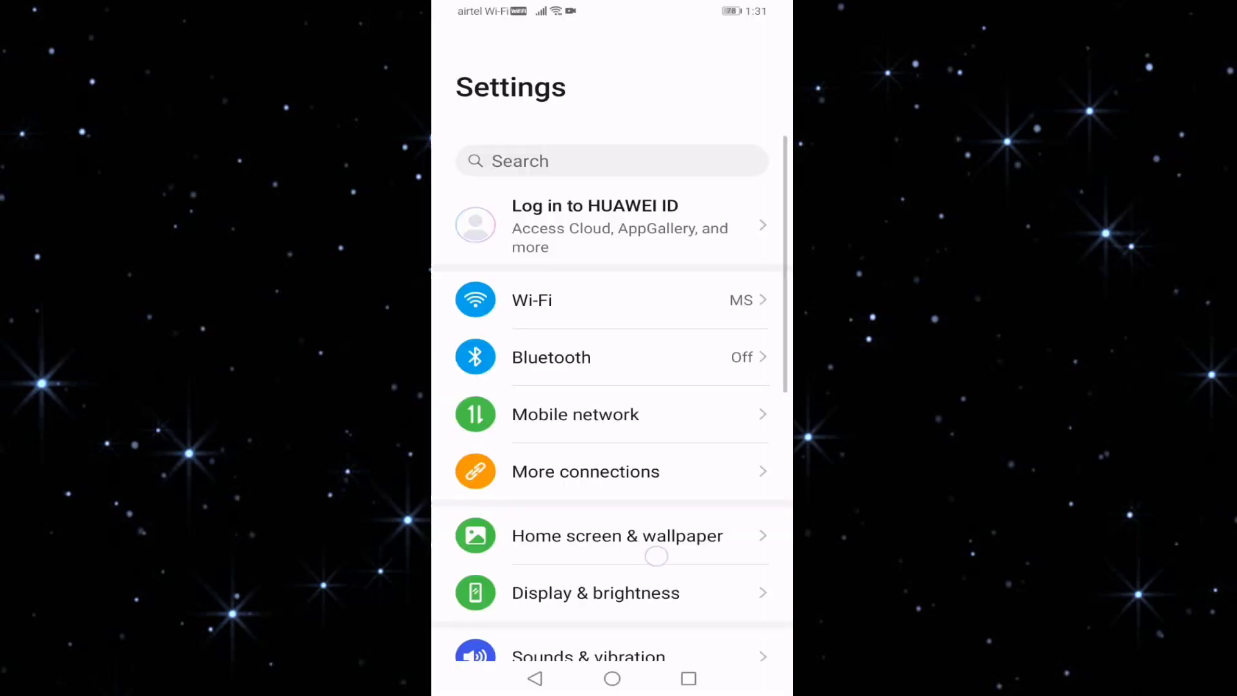
pyautogui.scroll(-10, 657, 556)
pyautogui.scroll(-3, 732, 413)
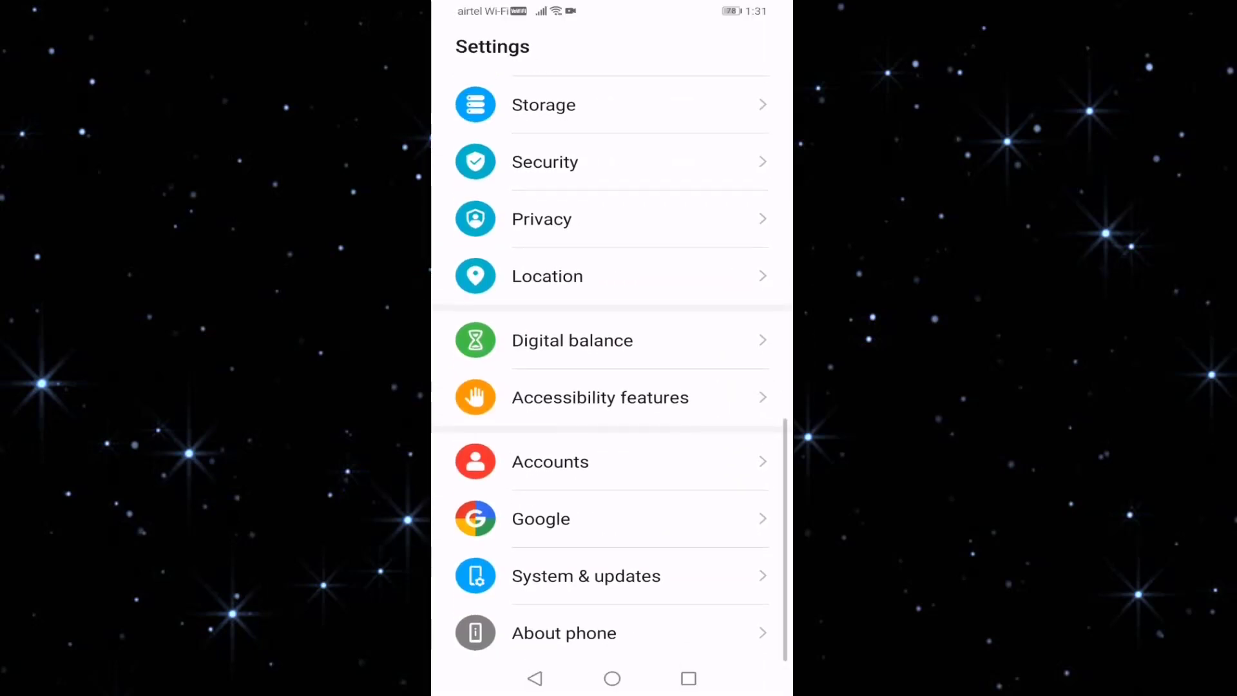
pyautogui.scroll(3, 635, 600)
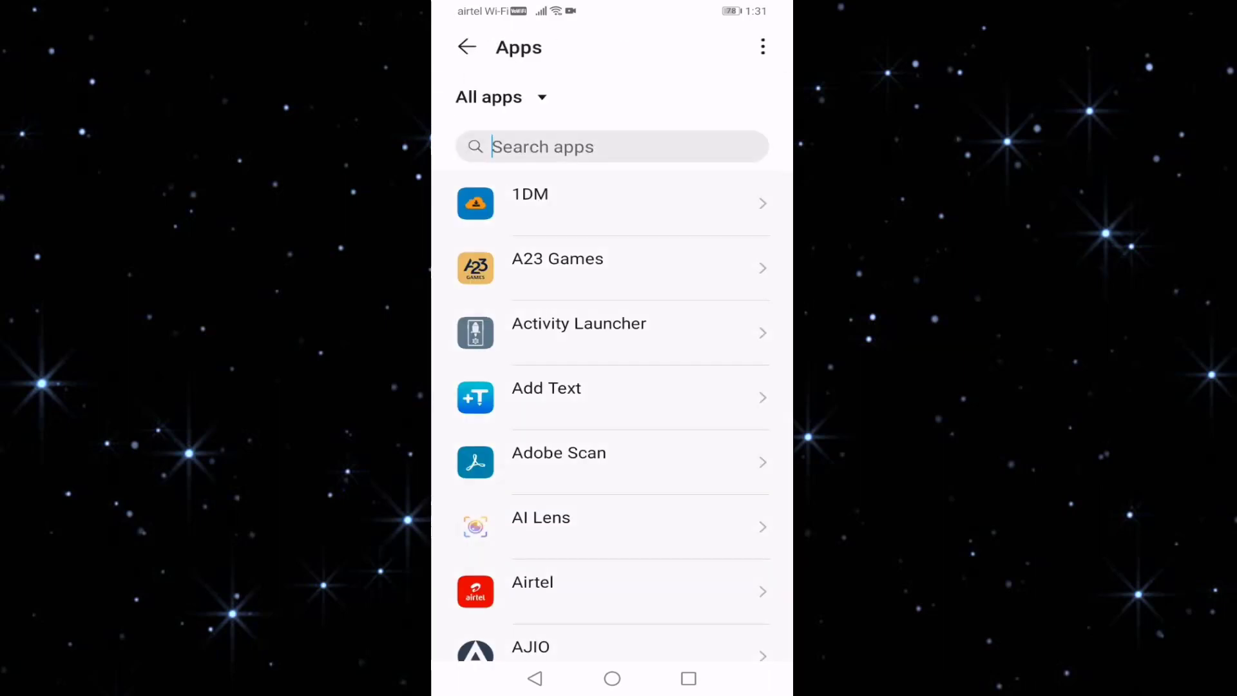
pyautogui.write('you')
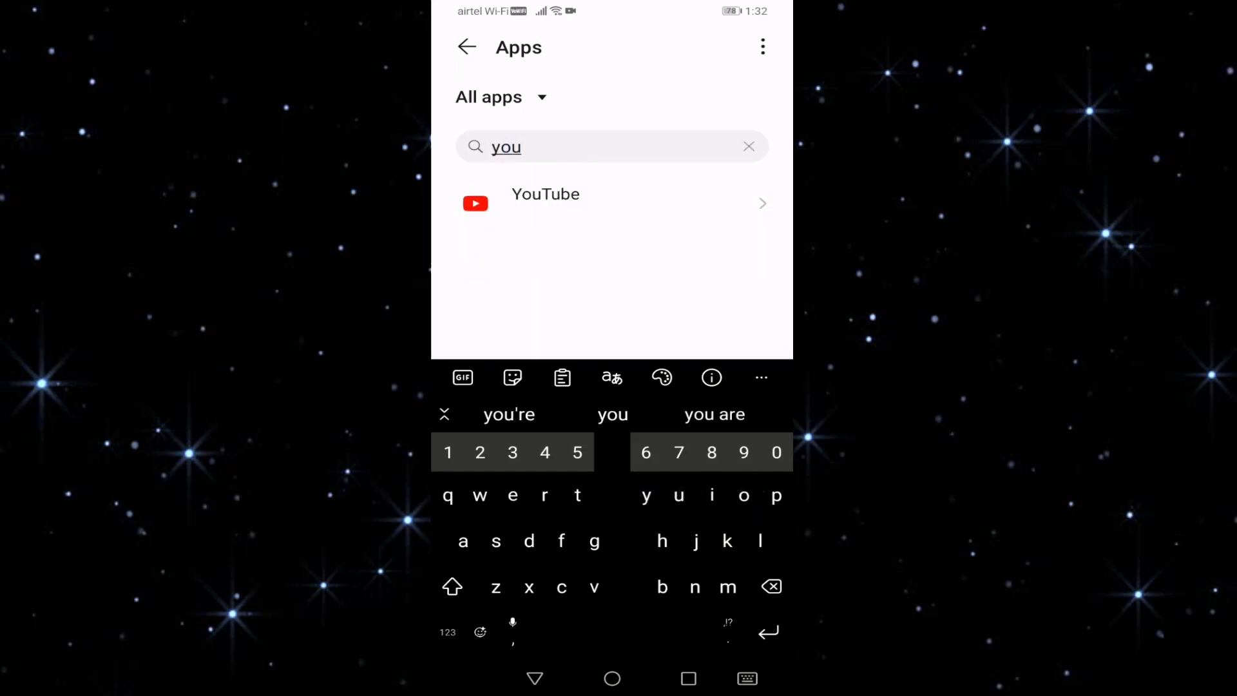
pyautogui.click(747, 678)
pyautogui.click(546, 204)
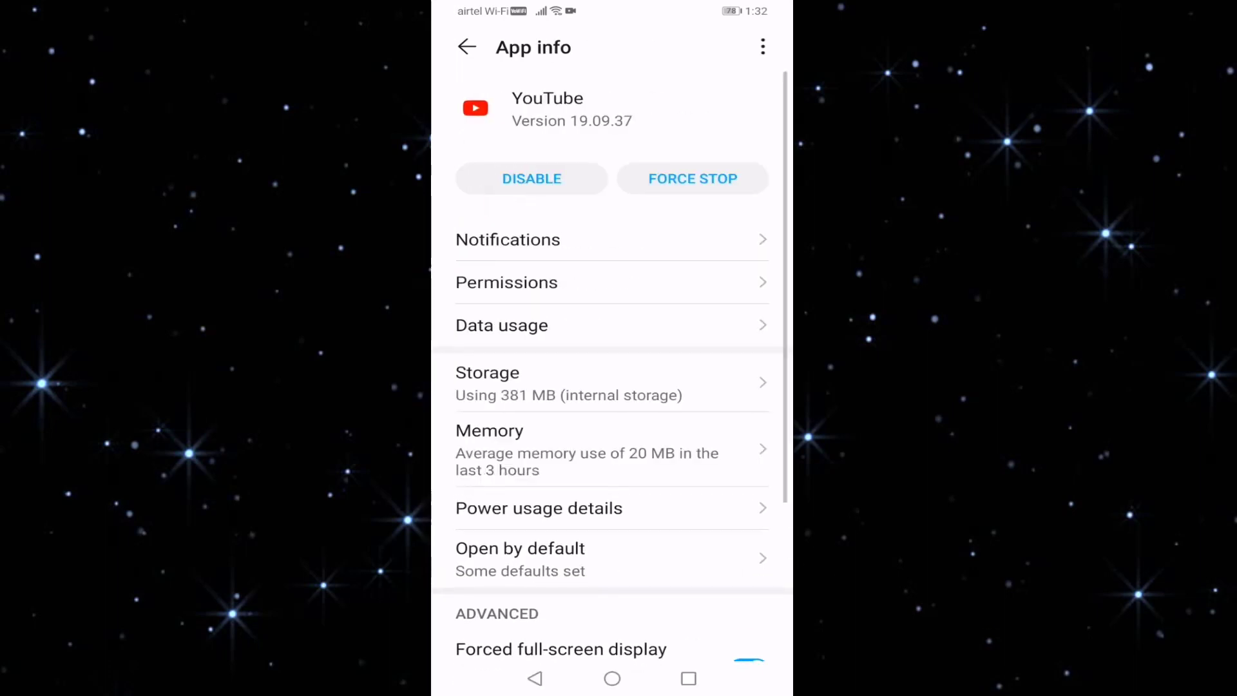
pyautogui.click(694, 179)
pyautogui.click(535, 621)
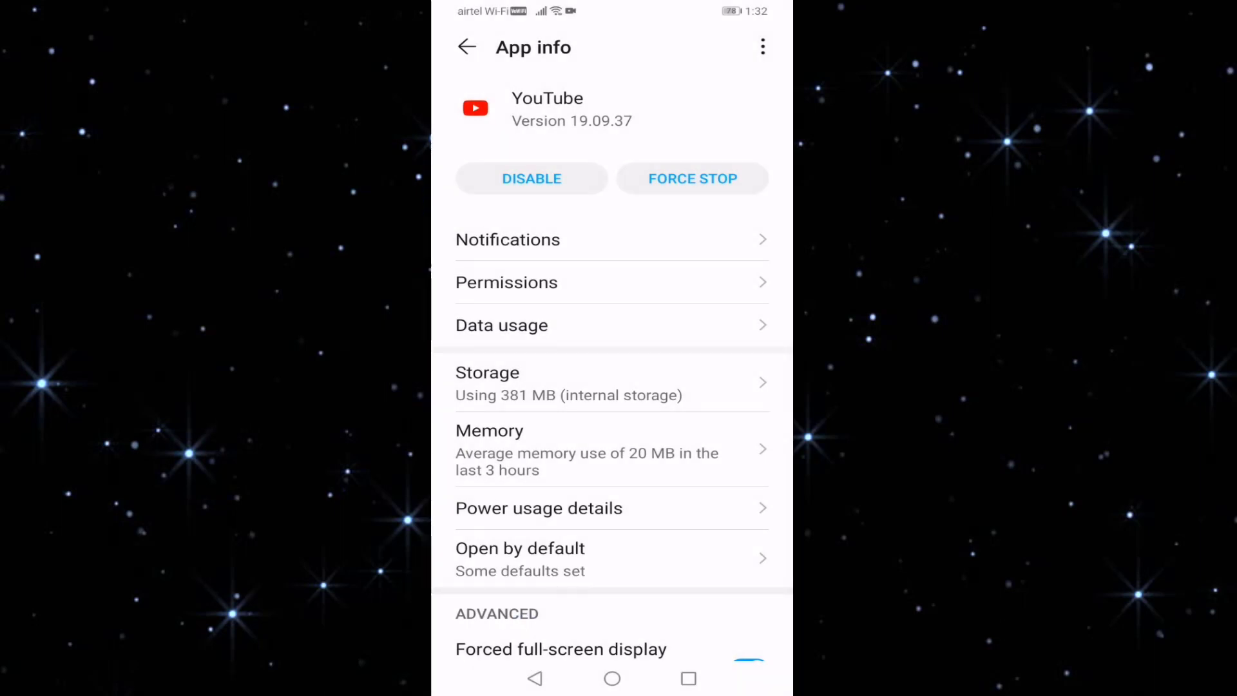
# Step: Open YouTube's Storage page, dismiss the Clear Data prompt, and return home
pyautogui.click(569, 383)
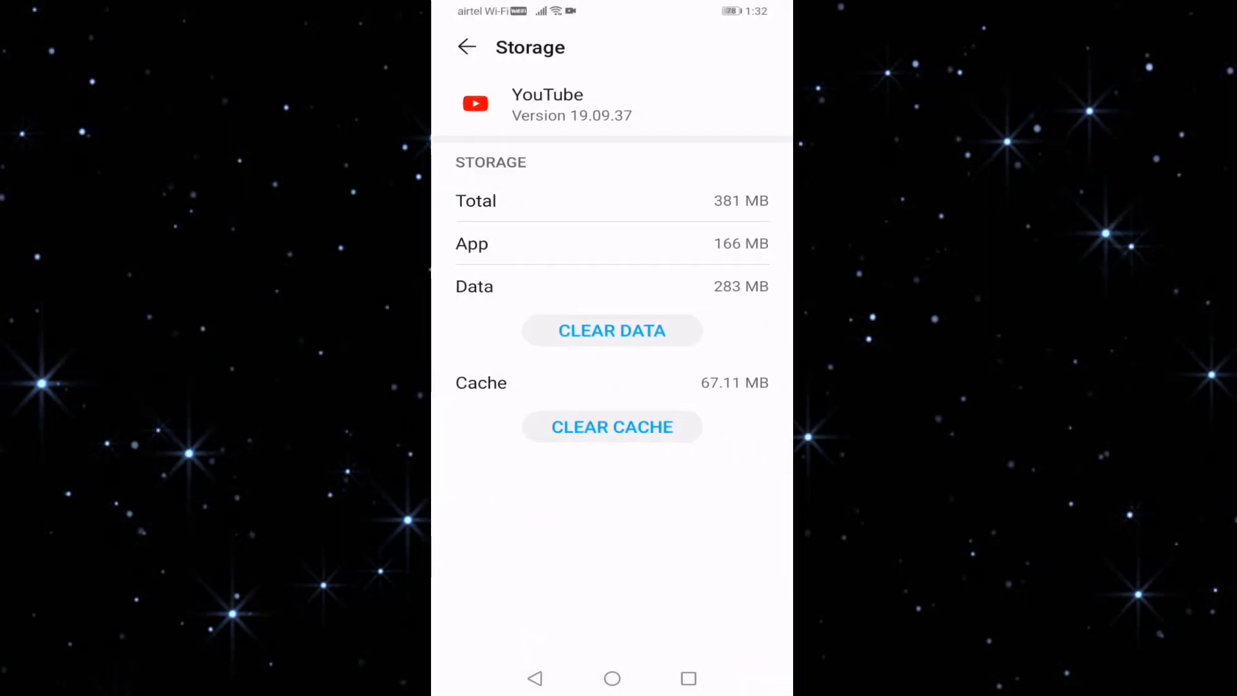
pyautogui.click(612, 330)
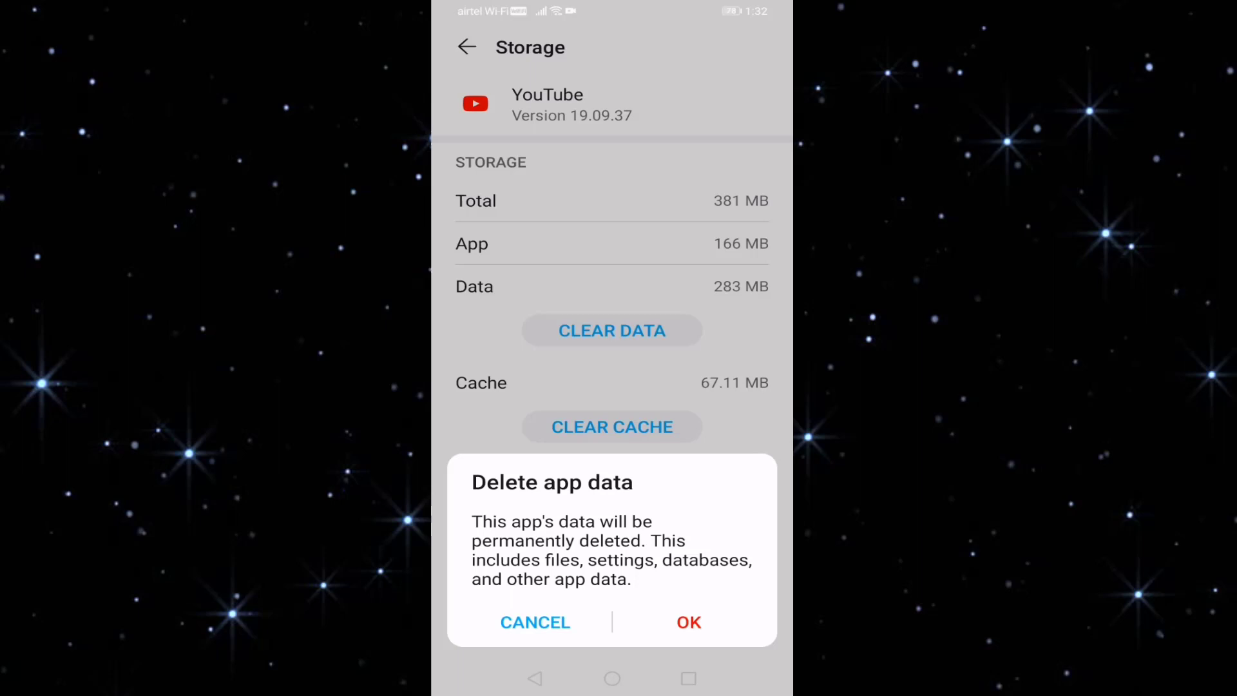
pyautogui.click(535, 678)
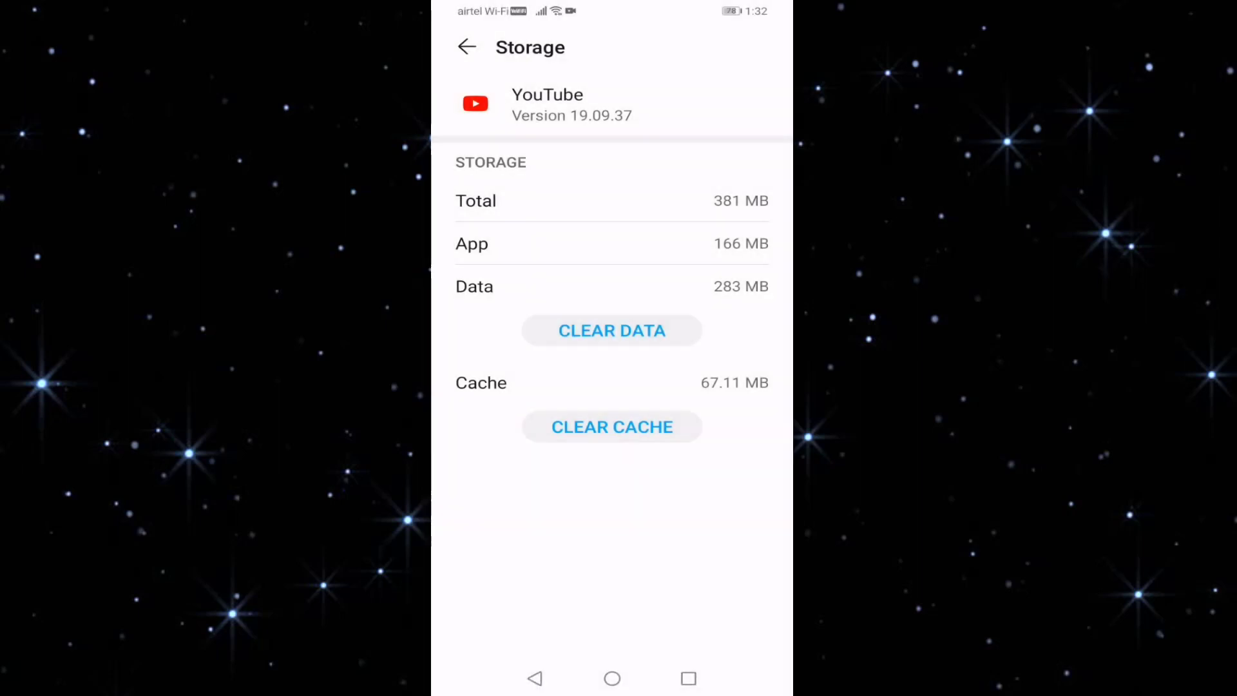
pyautogui.click(535, 677)
pyautogui.click(612, 677)
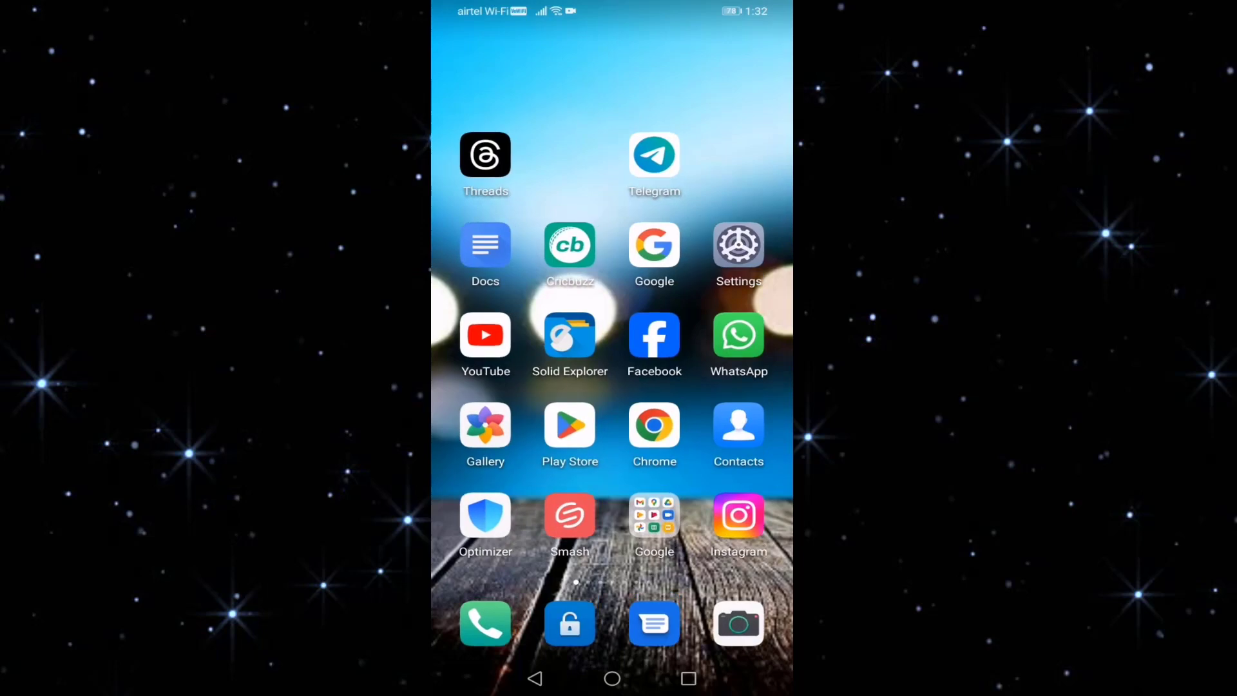
# Step: Launch YouTube and open View all History from the You tab
pyautogui.click(485, 335)
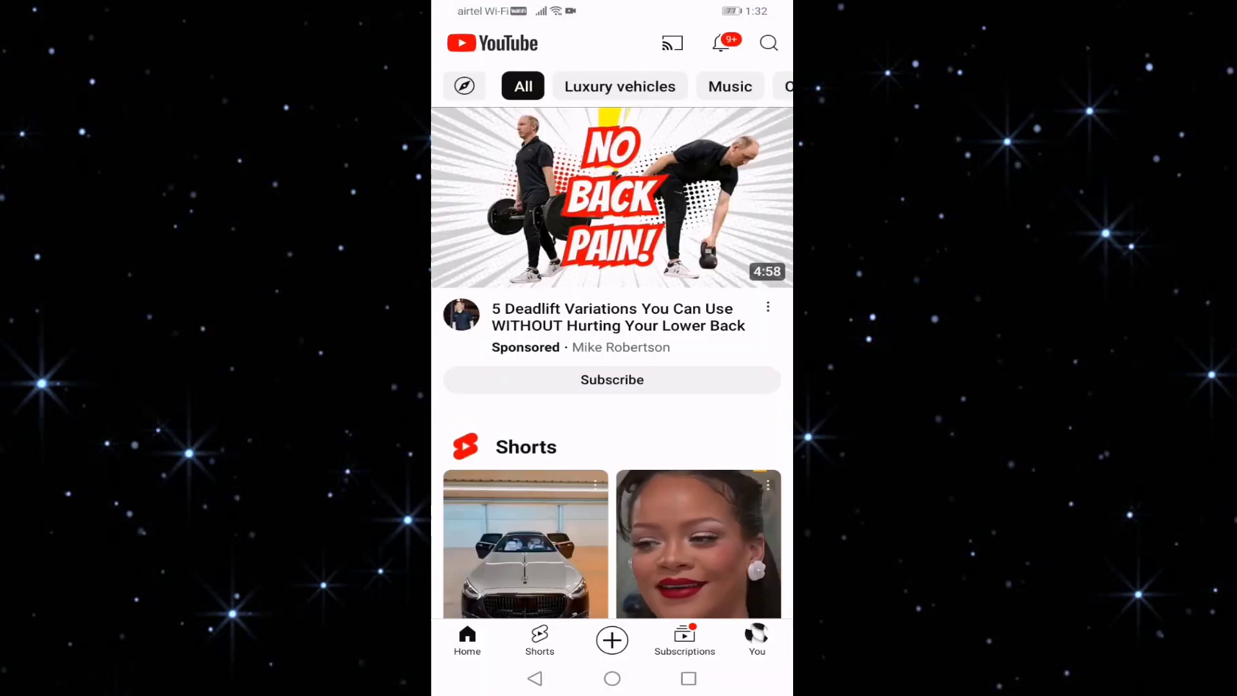
pyautogui.click(757, 640)
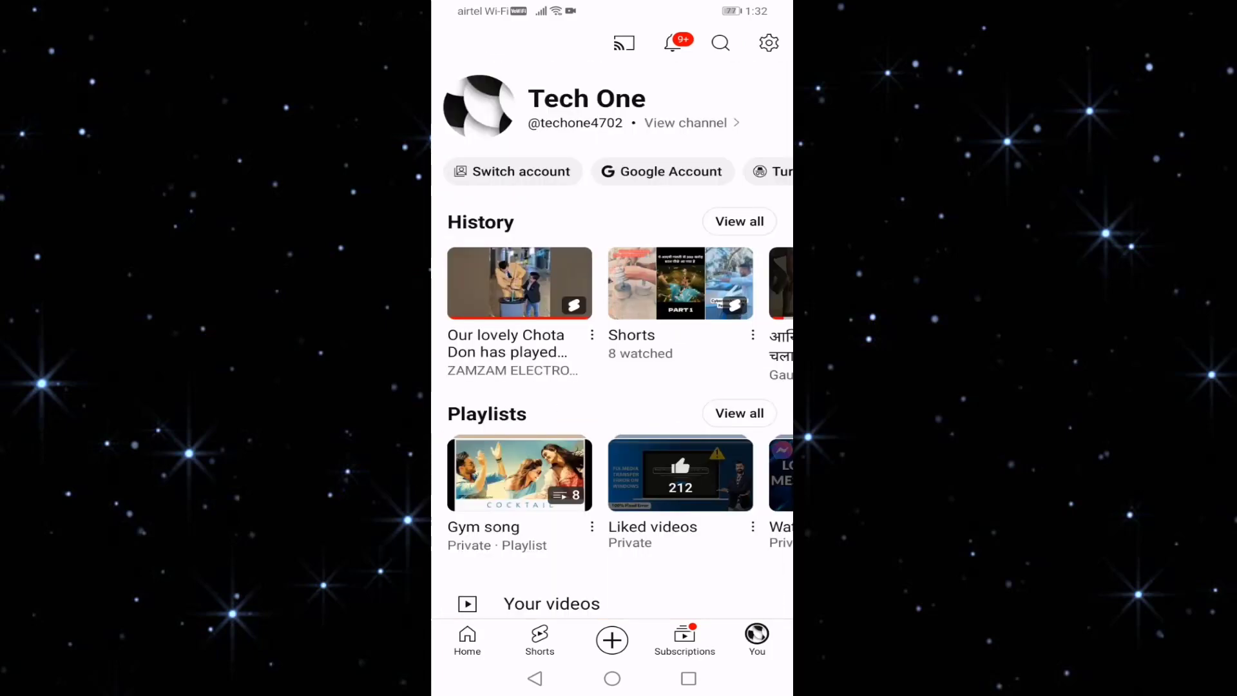
pyautogui.click(739, 222)
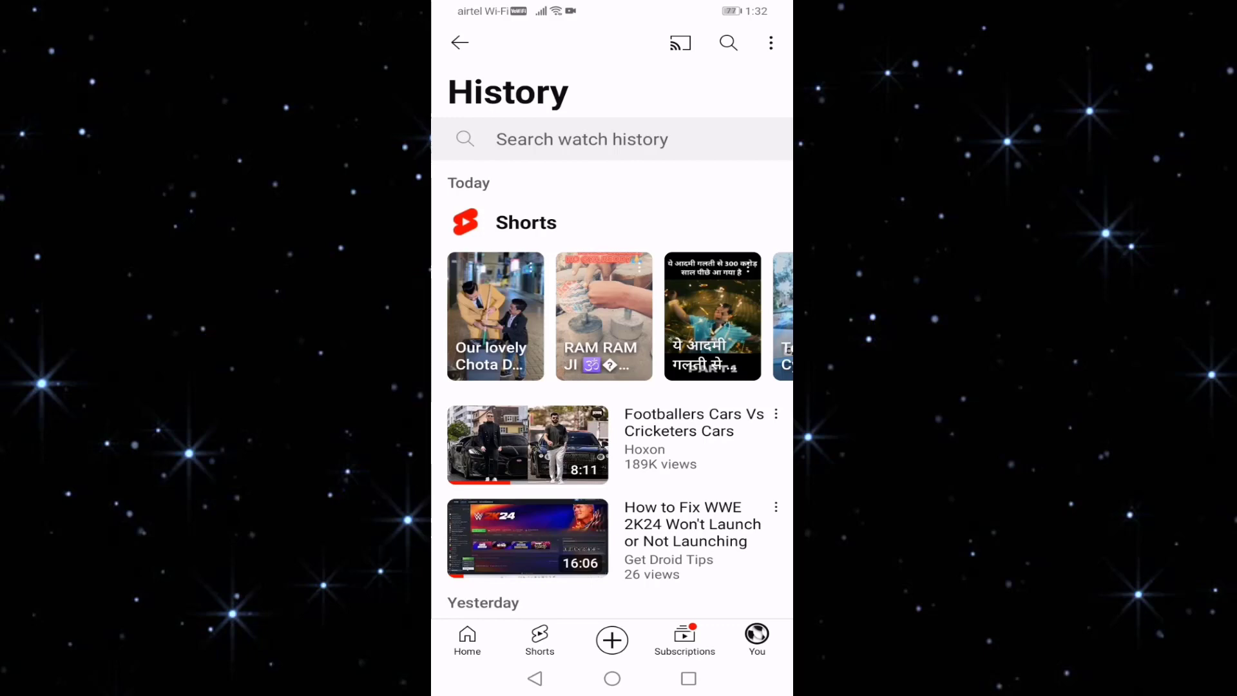
# Step: Show the History page's three-dot options menu, then return to the home screen
pyautogui.click(770, 43)
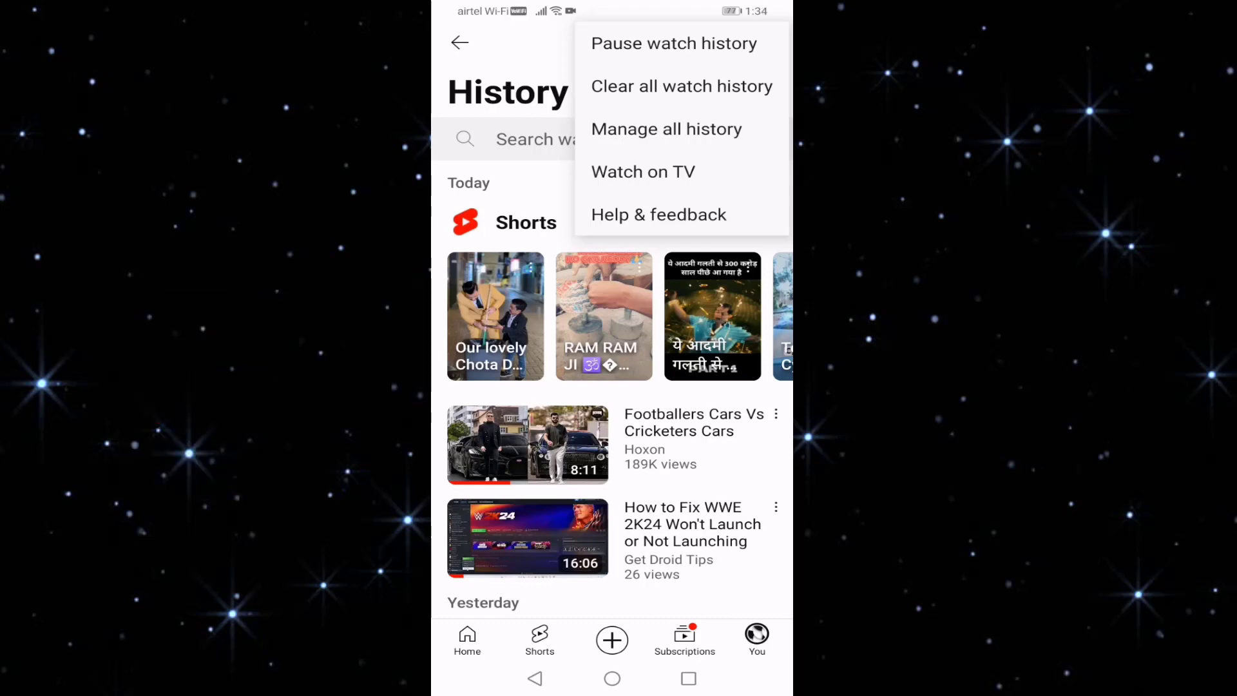
pyautogui.click(612, 678)
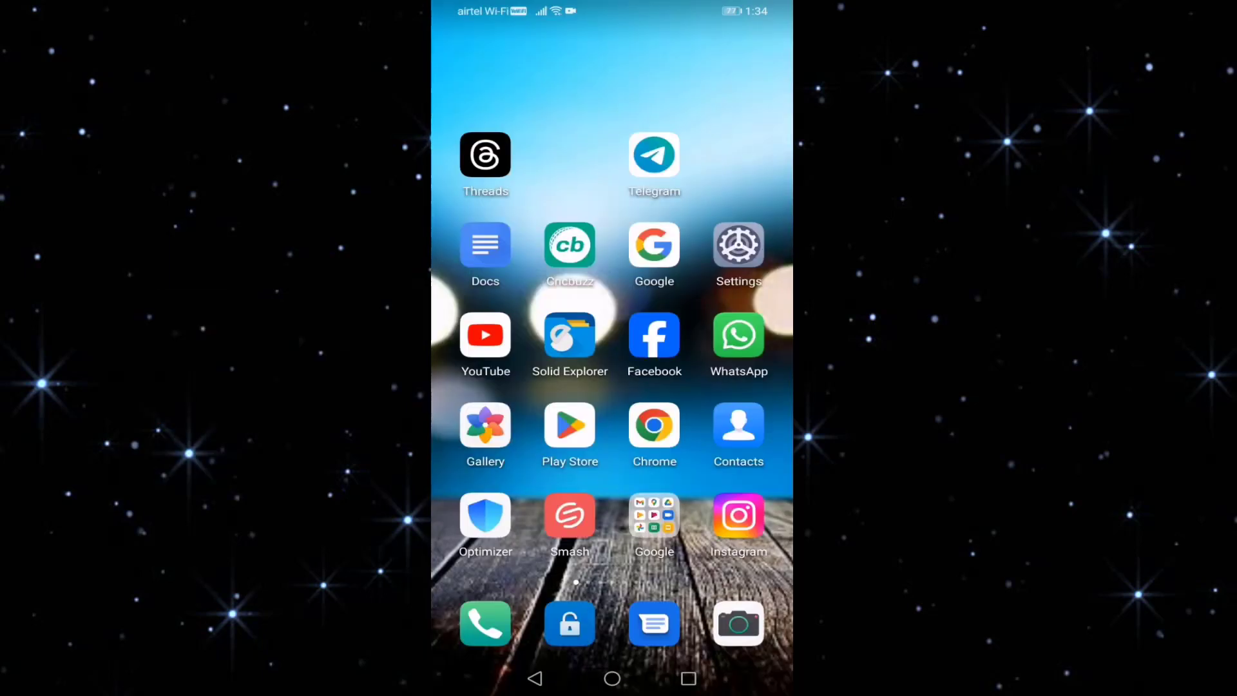